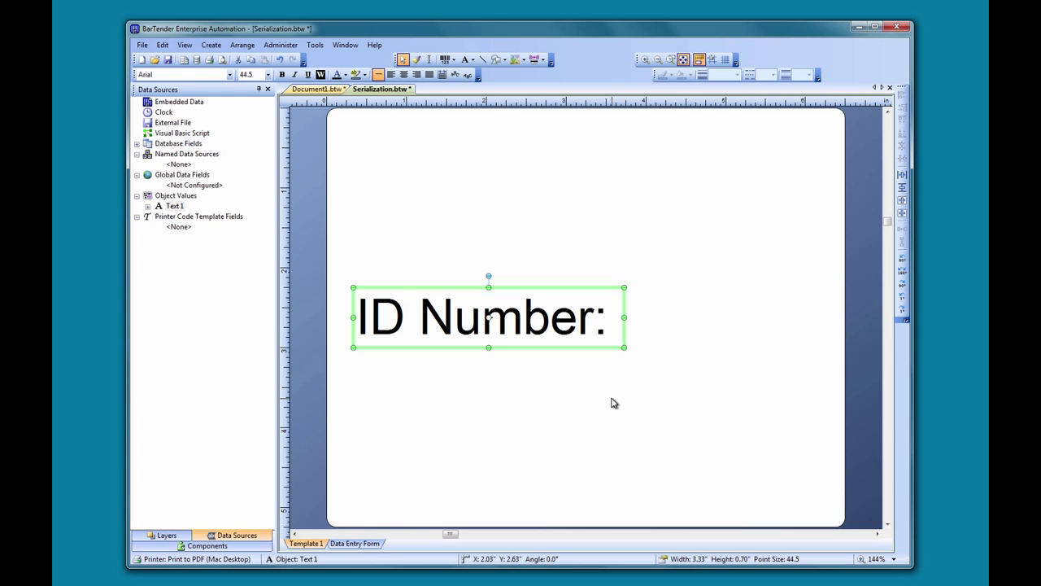
# Add an Embedded Data source with value 1 to the ID Number: text, then view its Transforms page.
pyautogui.rightClick(547, 333)
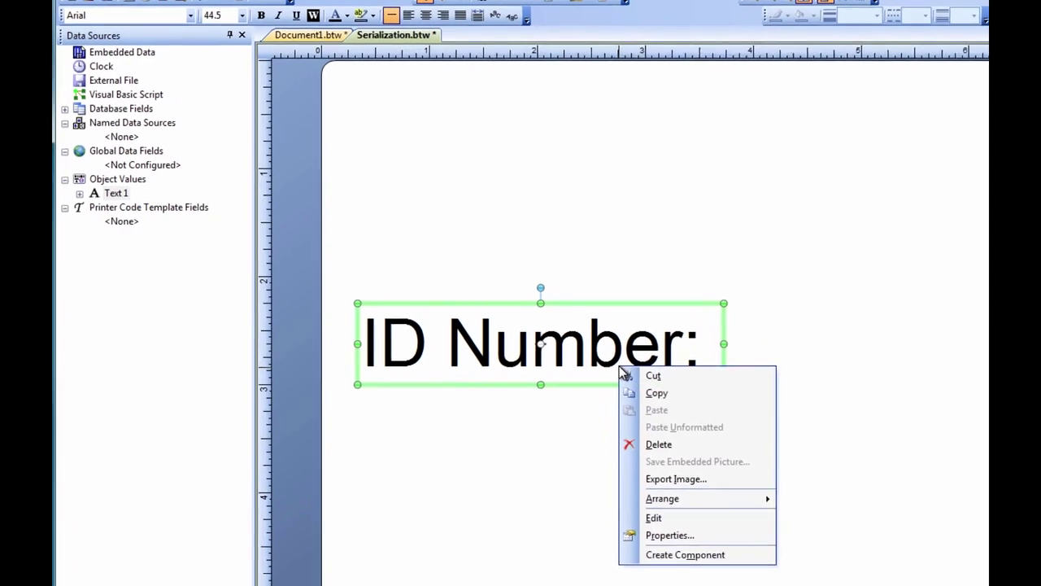
pyautogui.click(684, 539)
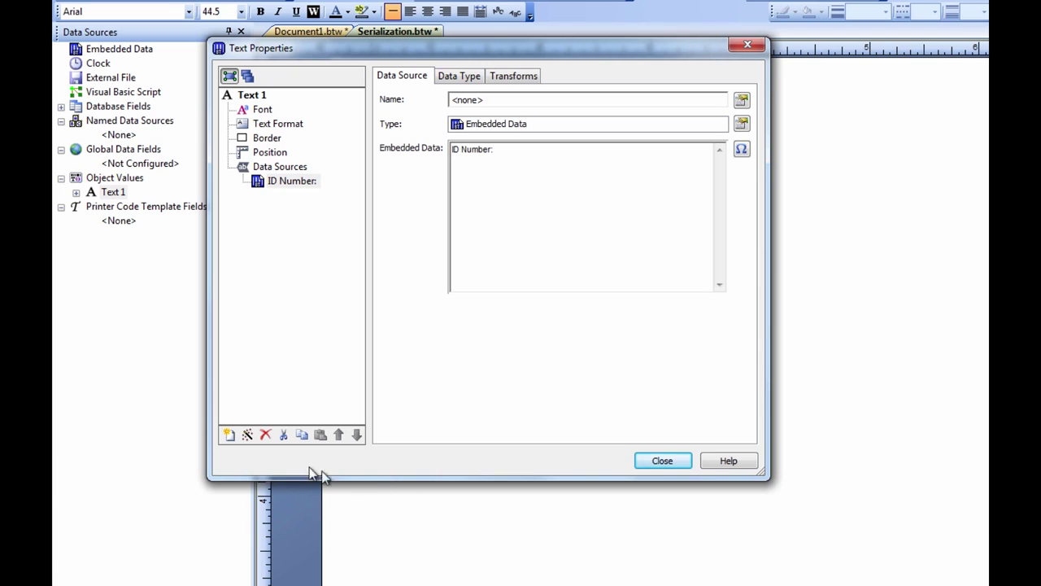
pyautogui.click(229, 435)
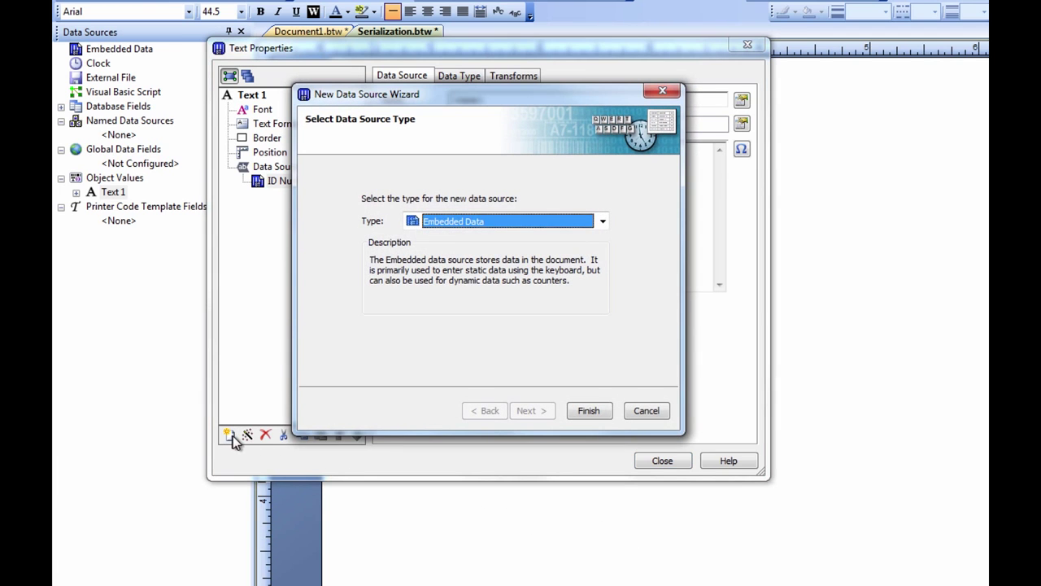
pyautogui.click(587, 411)
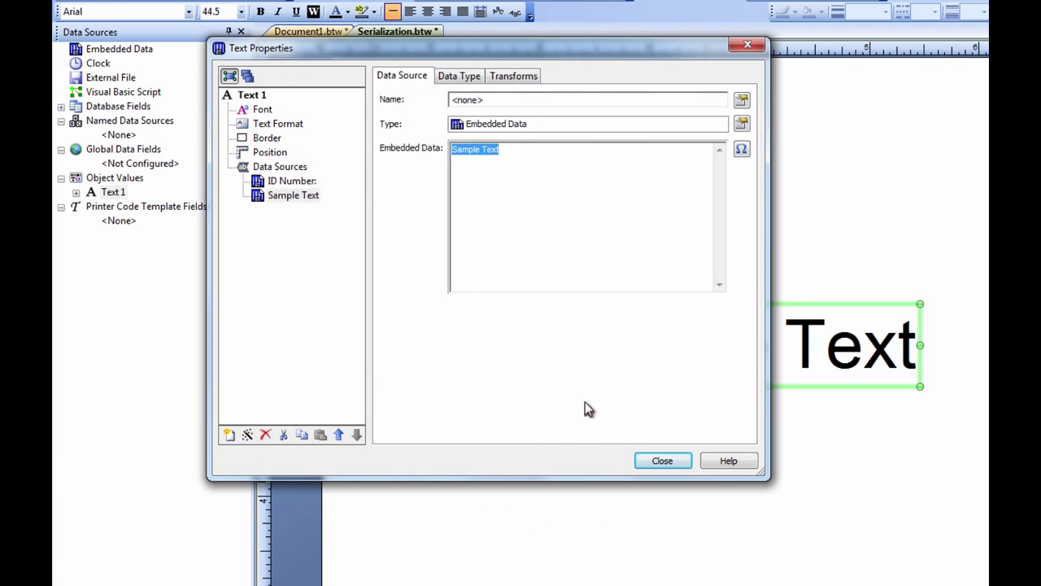
pyautogui.write('1')
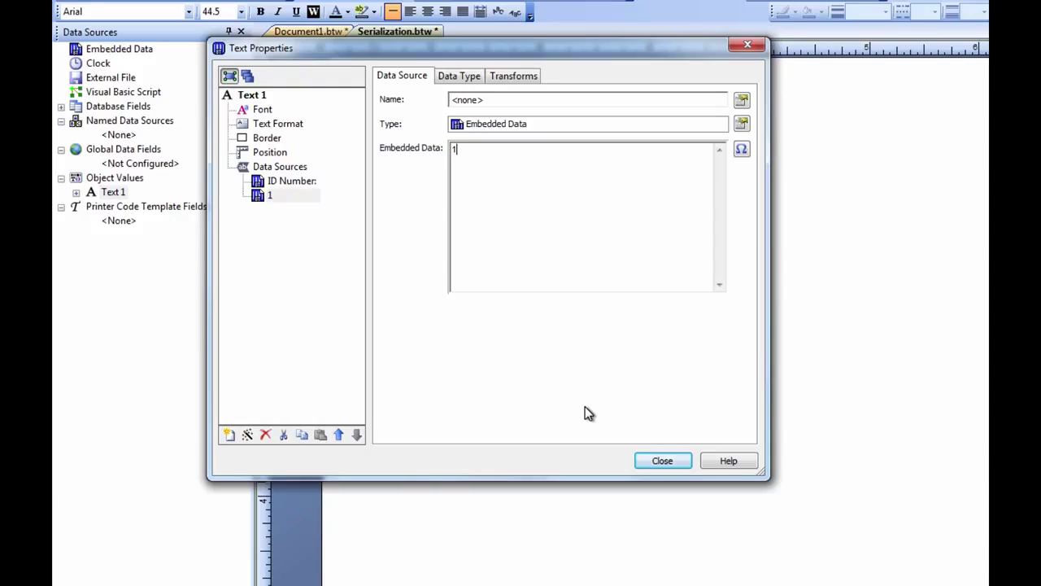
pyautogui.click(521, 81)
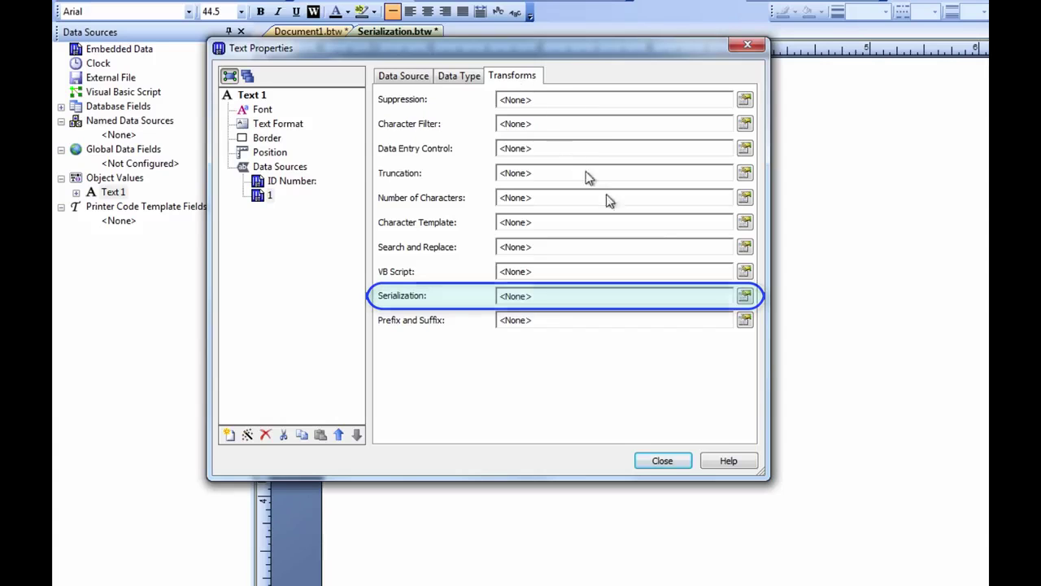
# Set source 1 to Increment with the Alphabetic and/or Numeric method, previewing the 1, 2, 3 sequence.
pyautogui.click(746, 297)
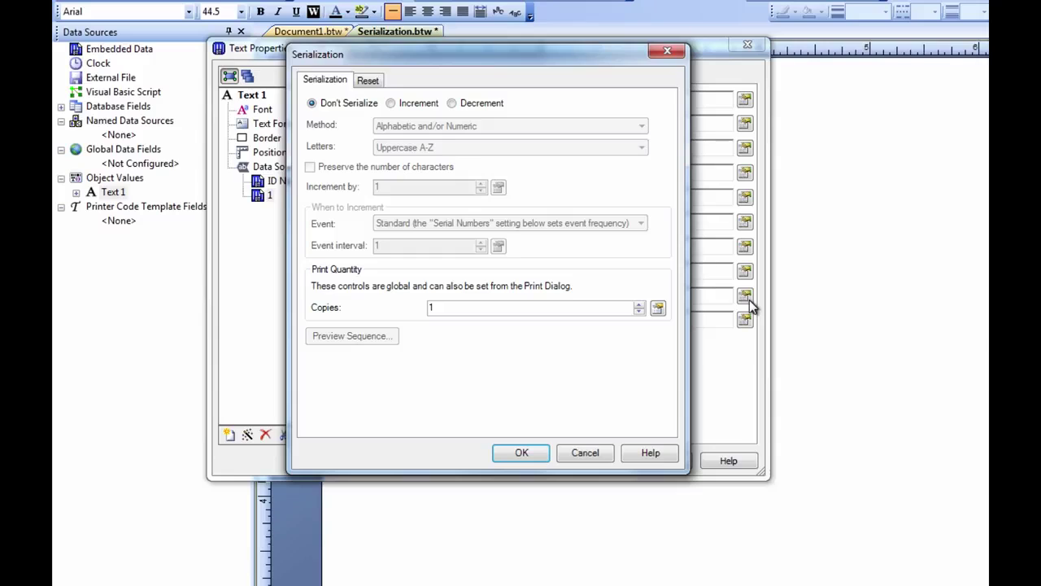
pyautogui.click(391, 104)
pyautogui.click(452, 104)
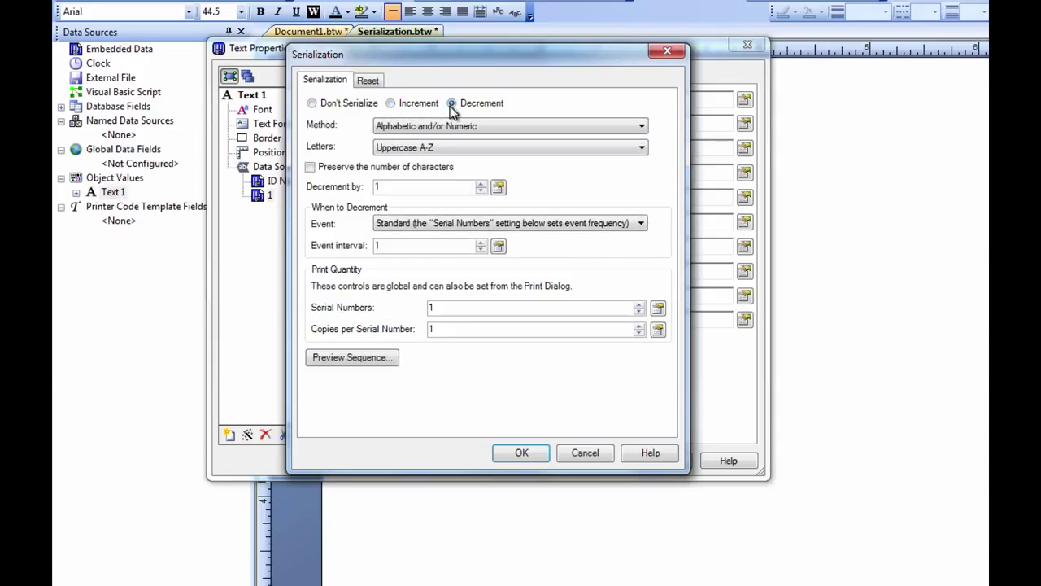
pyautogui.click(390, 103)
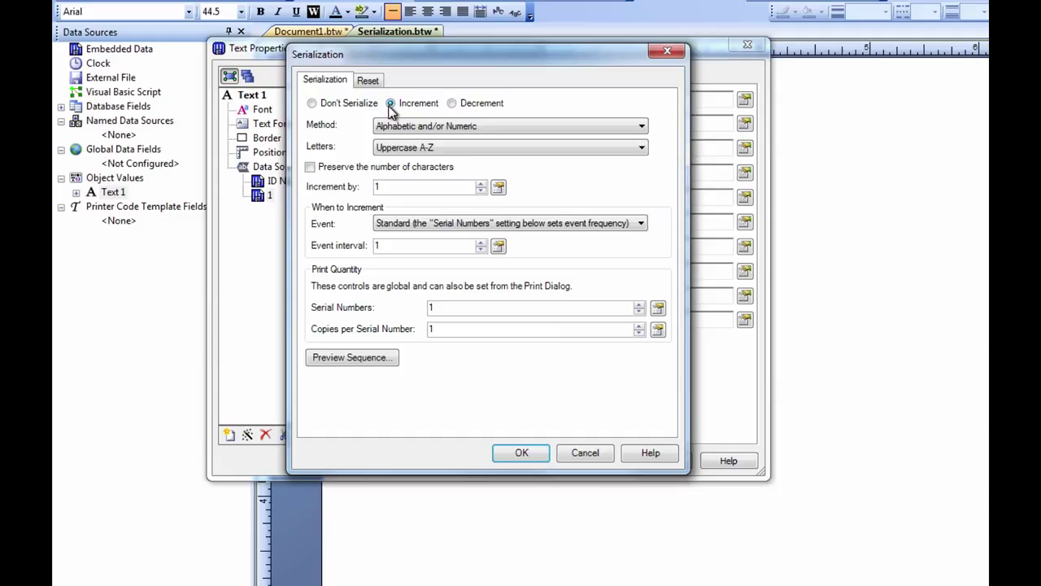
pyautogui.click(643, 129)
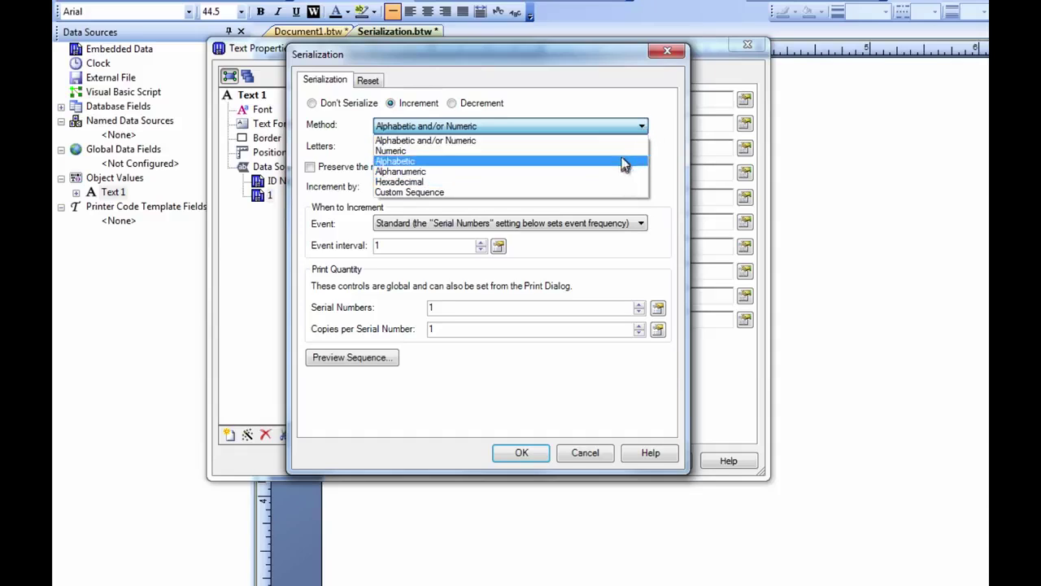
pyautogui.click(640, 126)
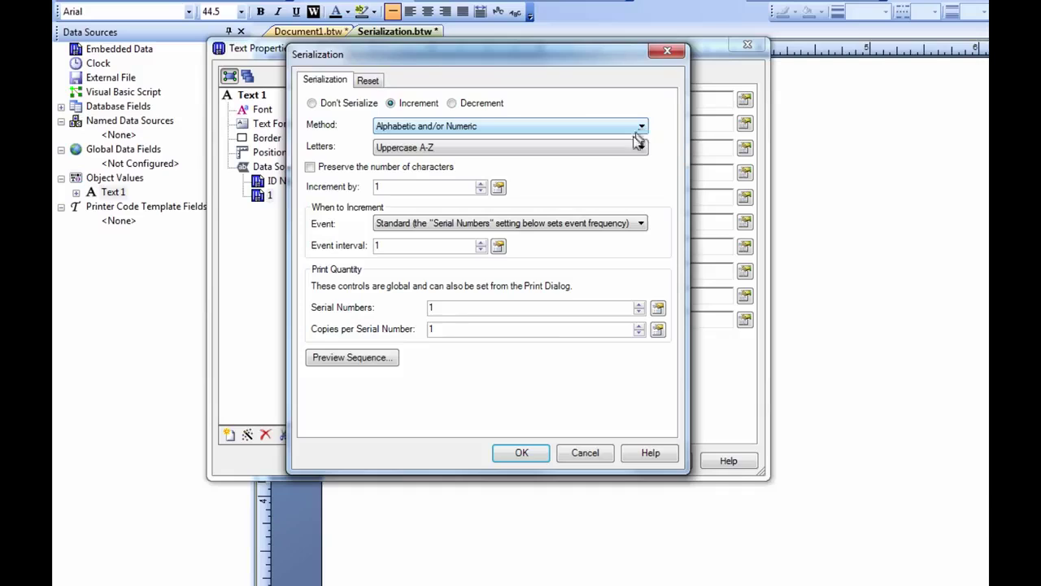
pyautogui.click(391, 360)
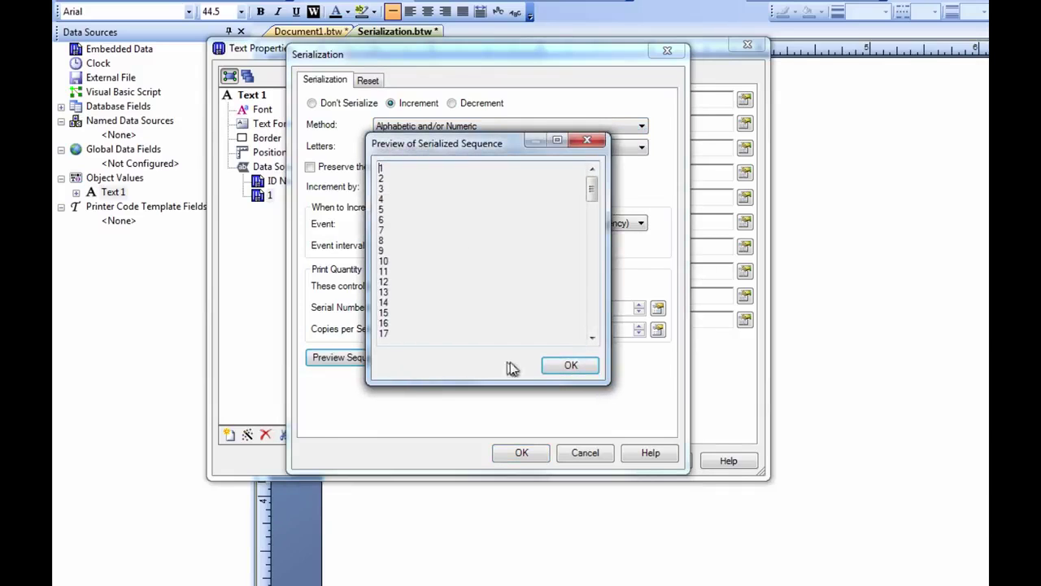
pyautogui.click(556, 365)
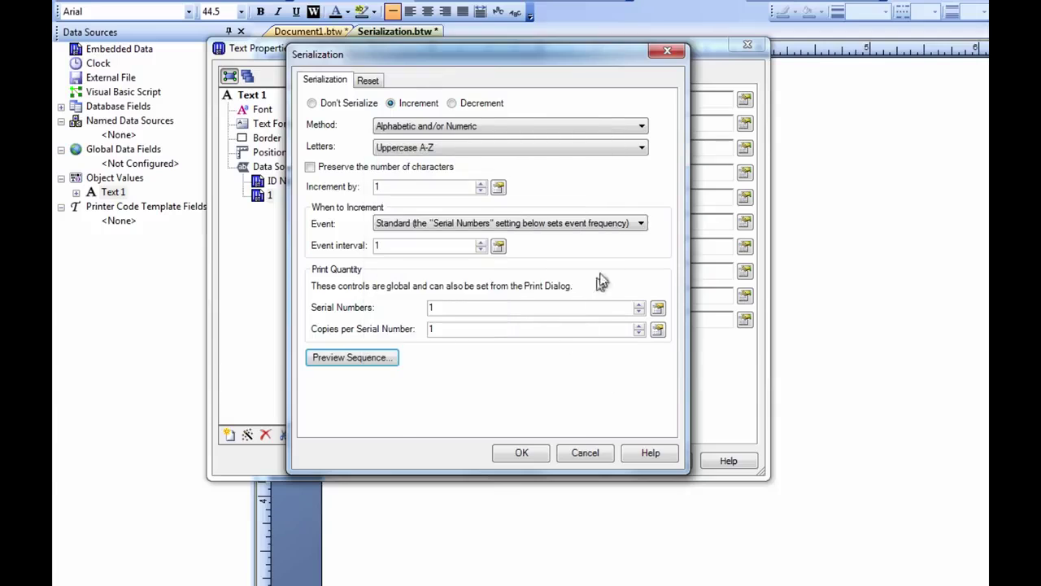
pyautogui.click(643, 148)
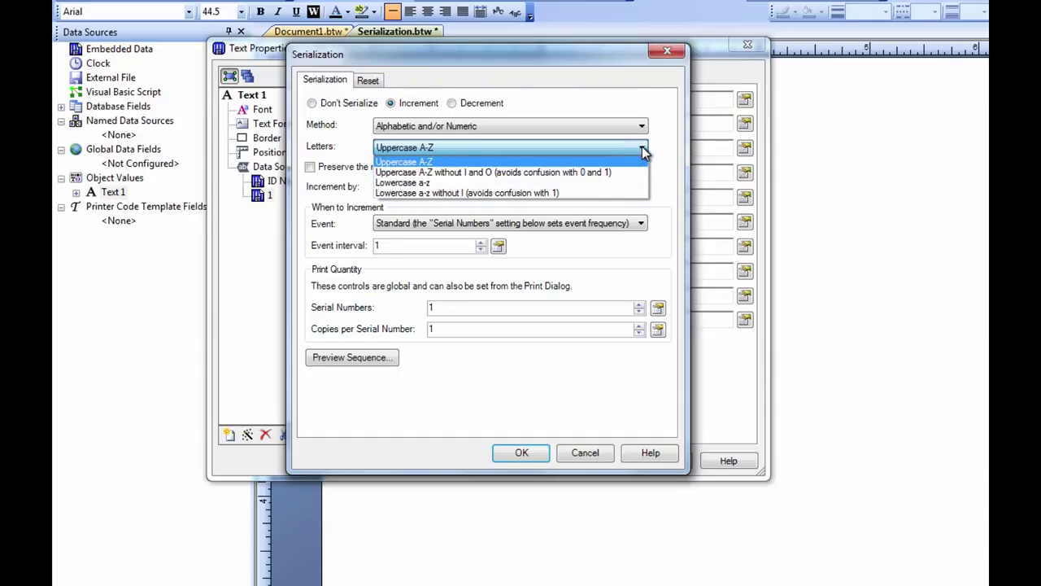
pyautogui.click(643, 152)
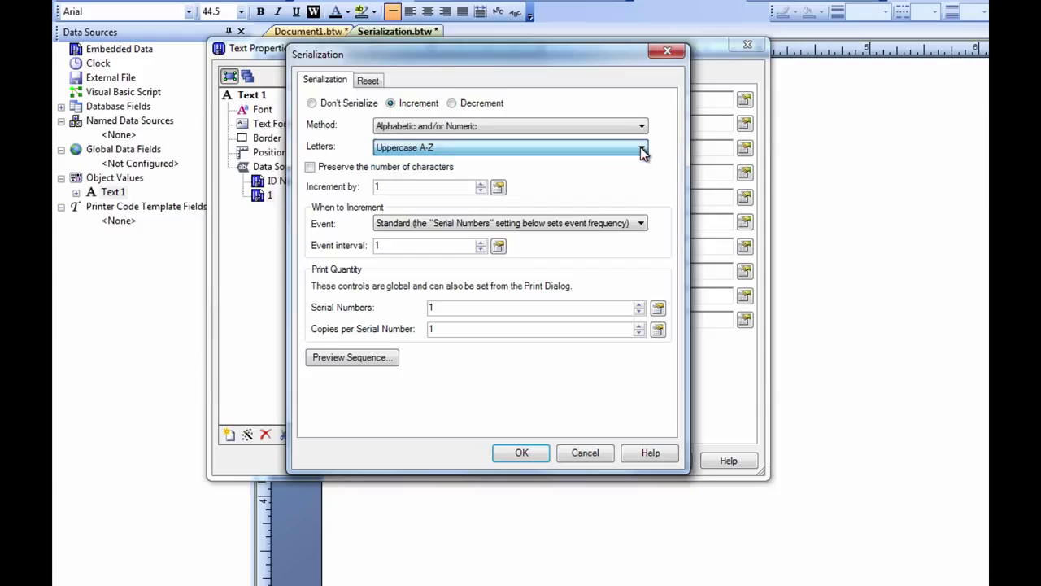
pyautogui.click(310, 167)
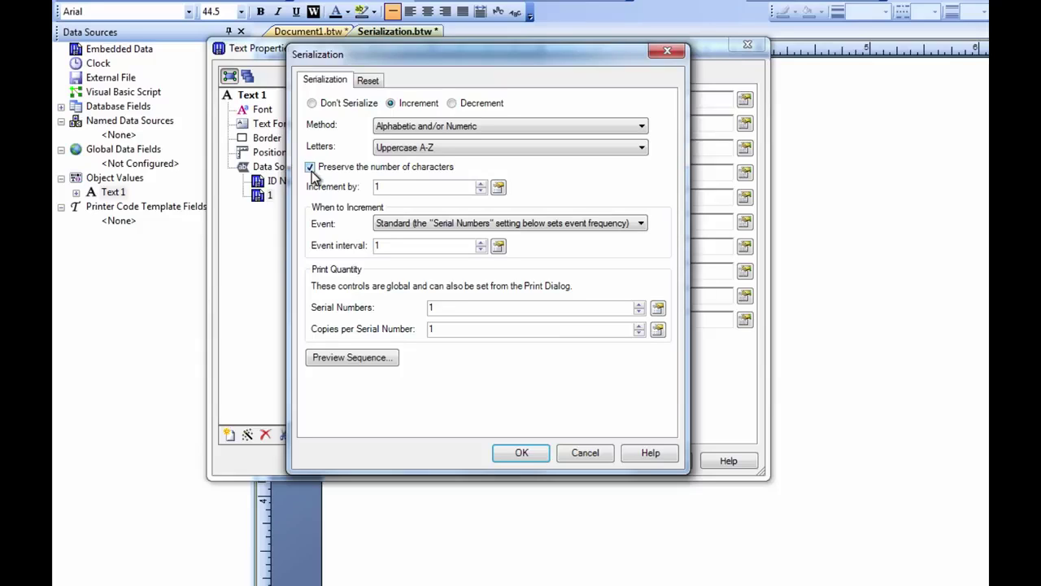
pyautogui.click(310, 167)
pyautogui.click(482, 184)
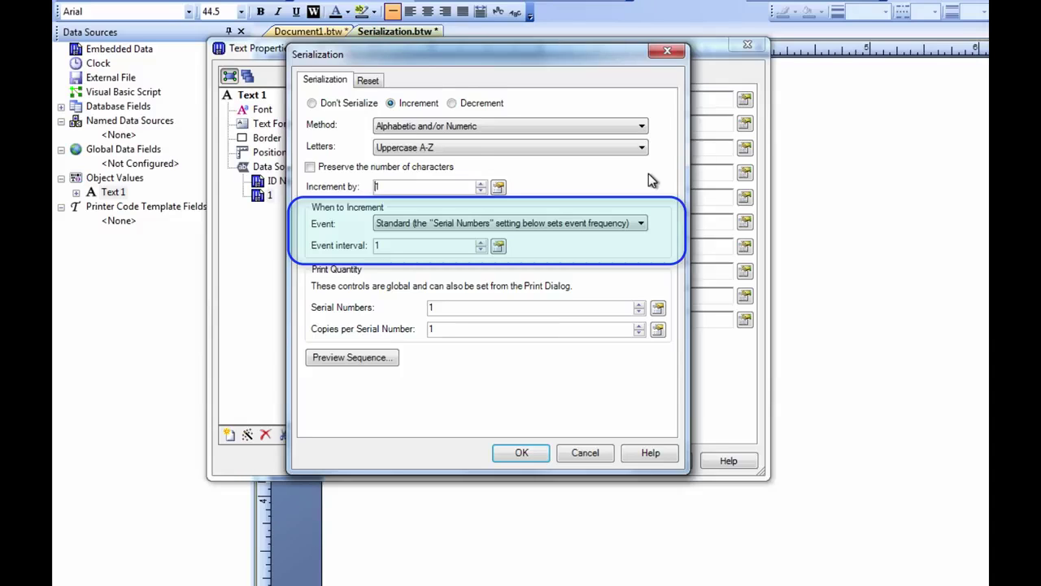
# Keep the standard increment event, apply serialization, close Text Properties, and open Print for Serialization.btw.
pyautogui.click(642, 225)
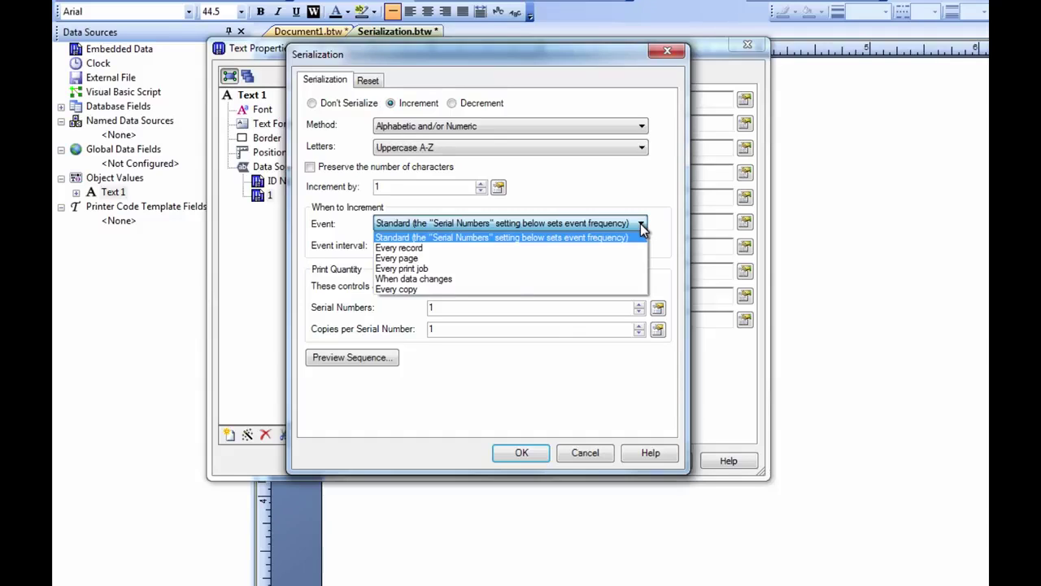
pyautogui.click(642, 225)
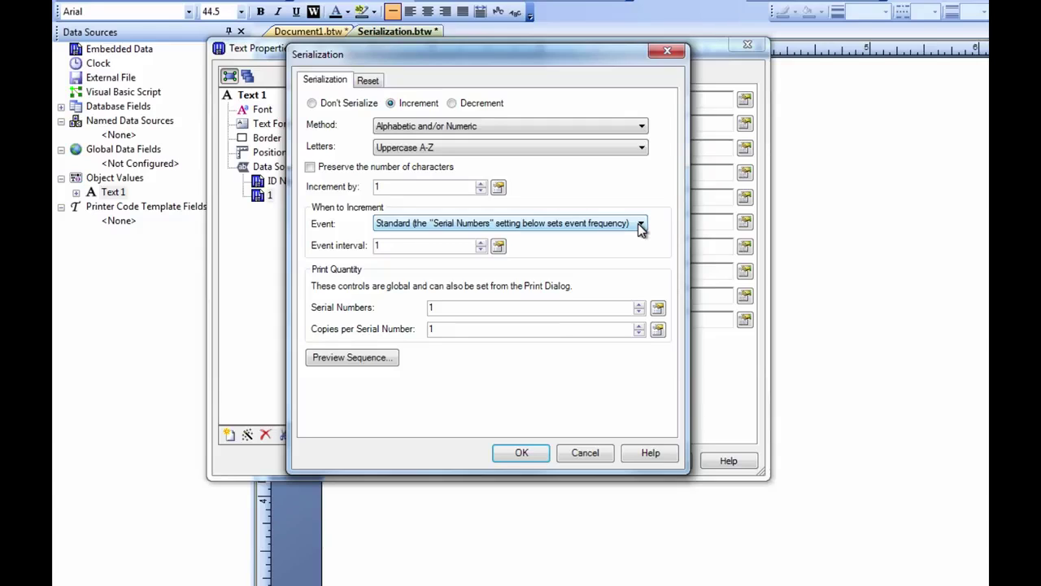
pyautogui.click(367, 82)
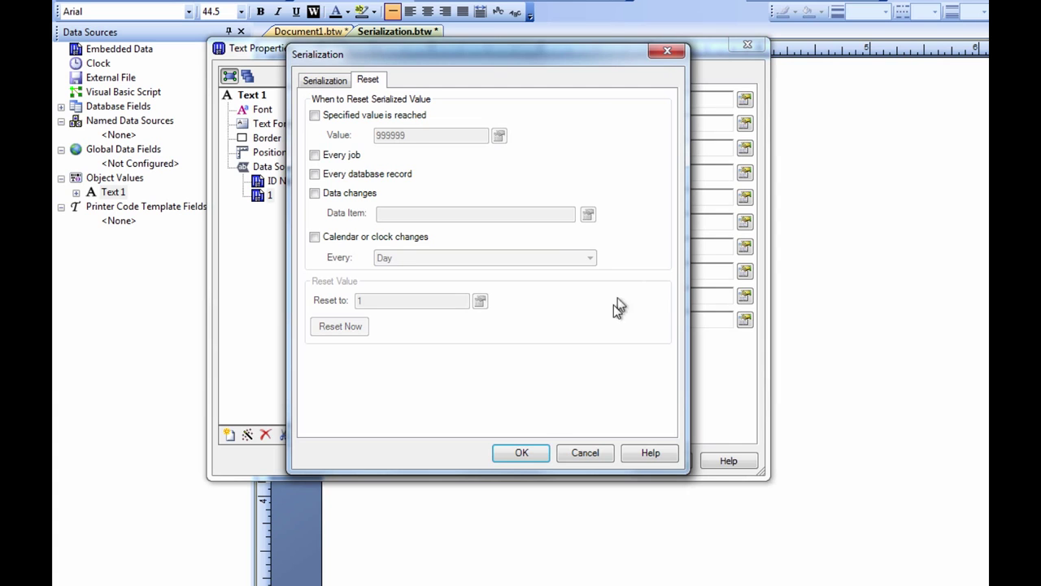
pyautogui.click(524, 453)
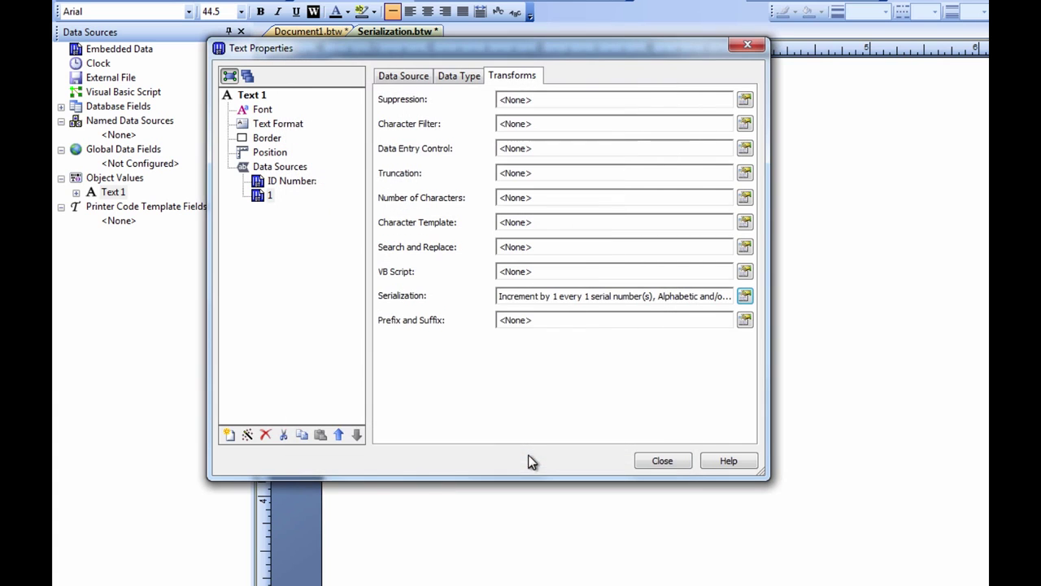
pyautogui.click(675, 462)
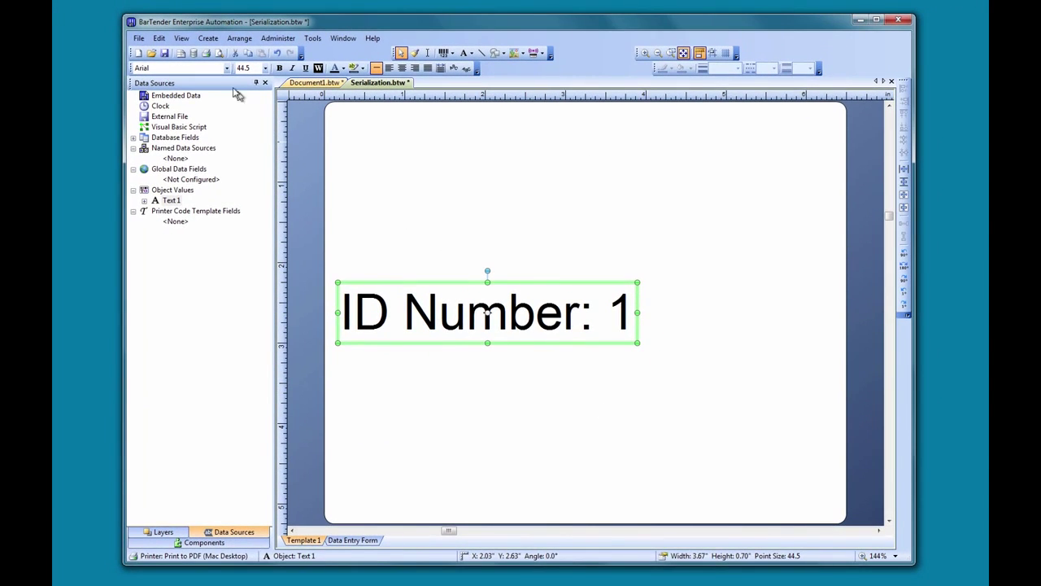
pyautogui.click(208, 54)
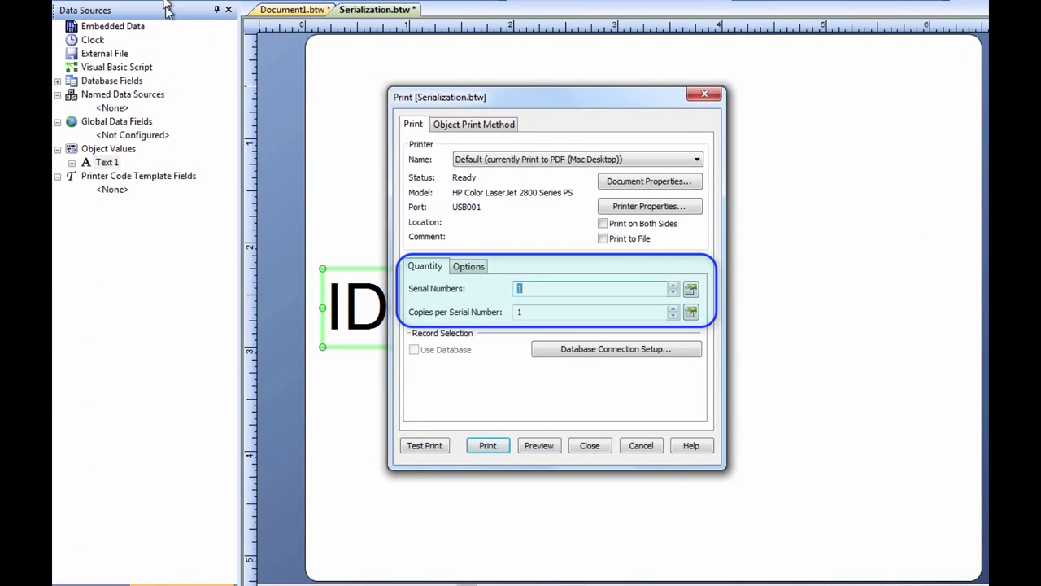
# Set 3 serial numbers, preview labels ID Number: 1 to 3, then close the preview.
pyautogui.click(673, 286)
pyautogui.click(672, 286)
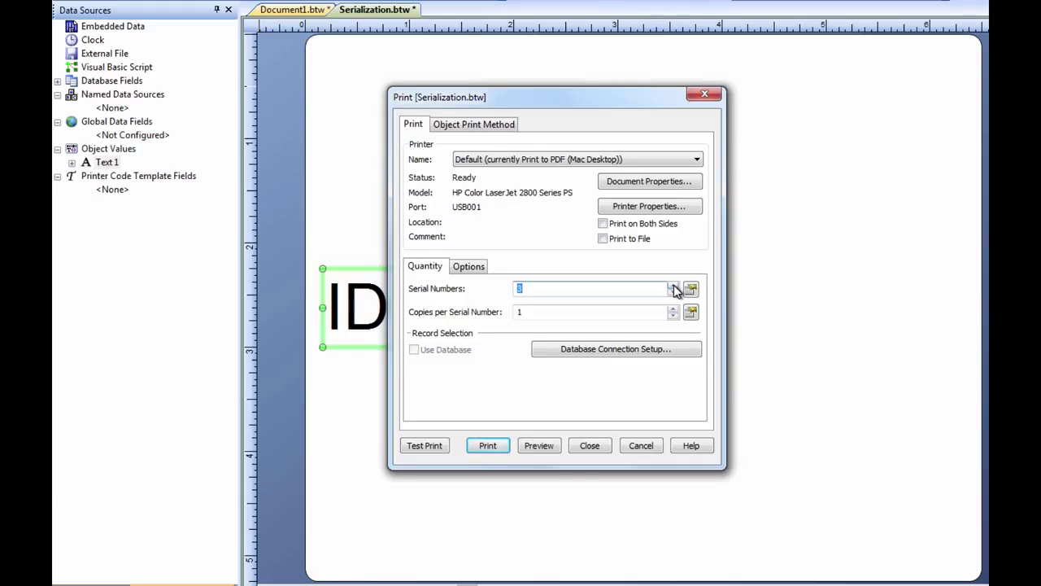
pyautogui.click(540, 447)
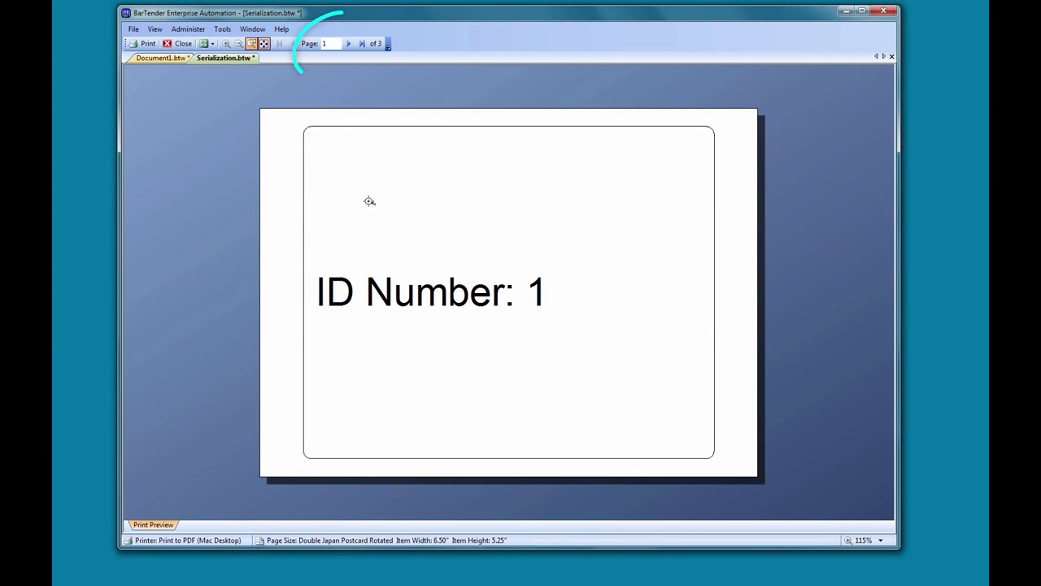
pyautogui.click(349, 47)
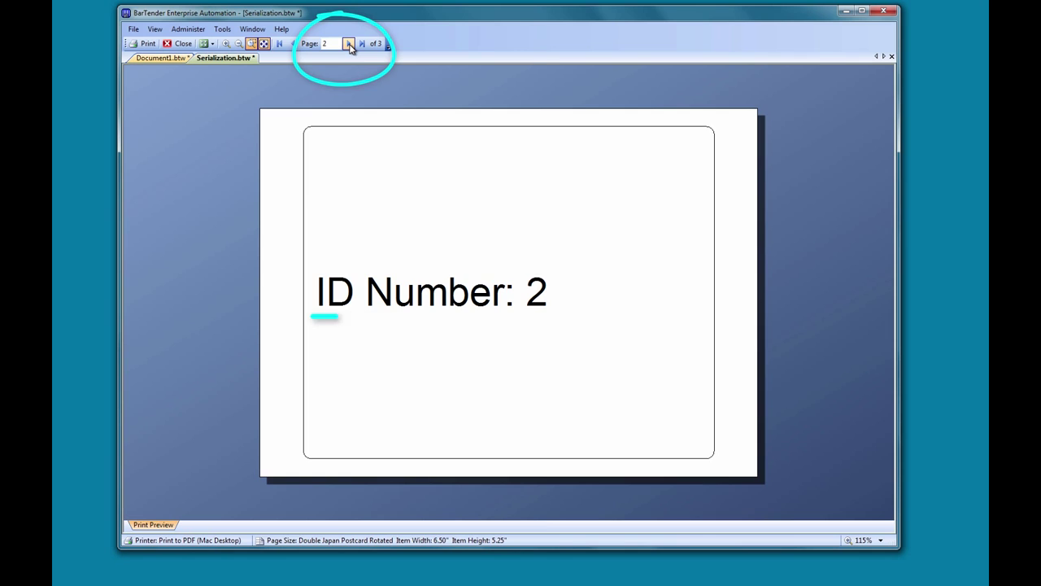
pyautogui.click(350, 47)
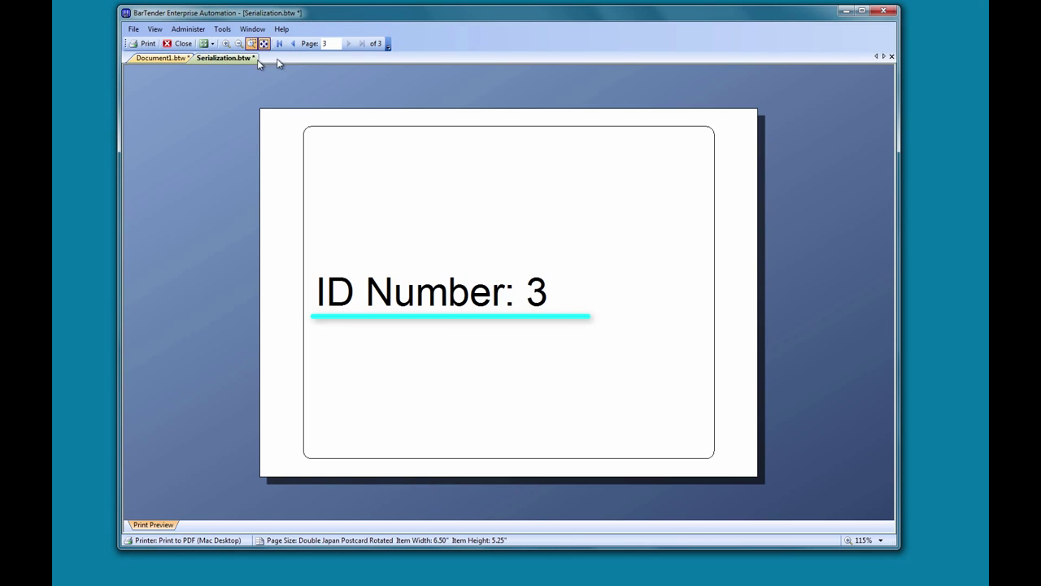
pyautogui.click(179, 43)
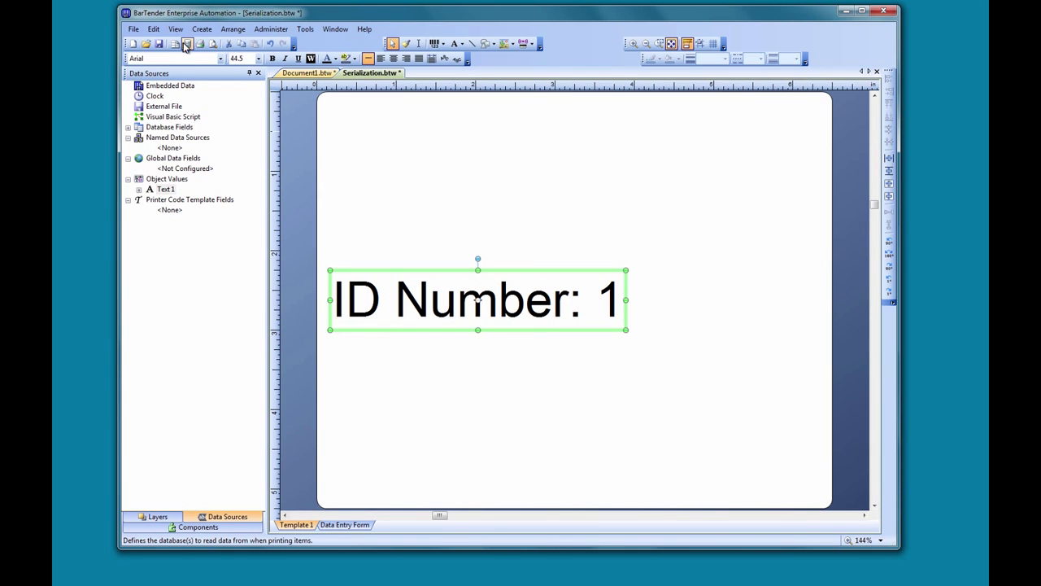
# Set Copies per Serial Number to 2 in the Print dialog and preview the labels.
pyautogui.click(200, 43)
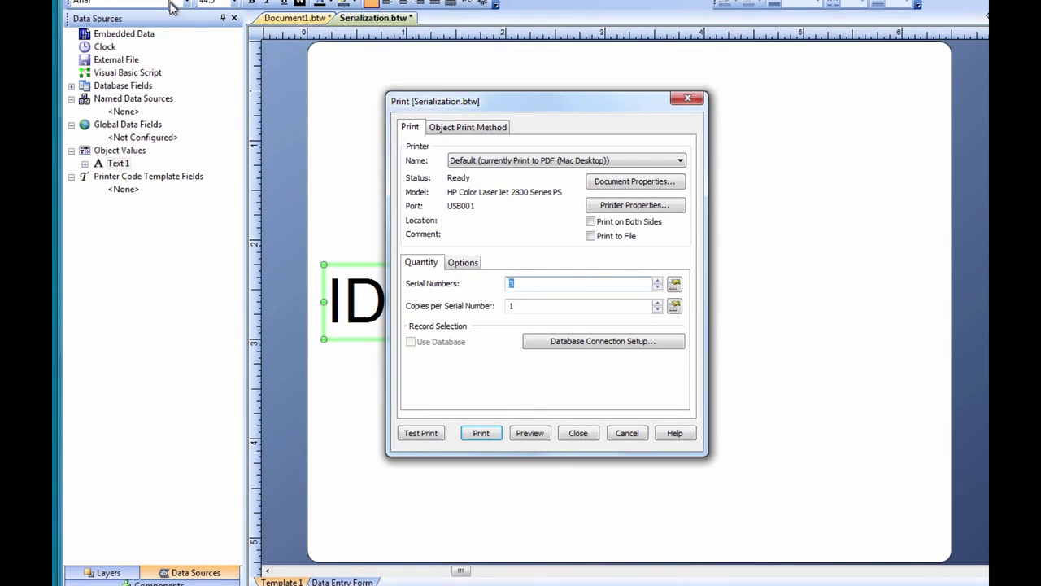
pyautogui.click(657, 302)
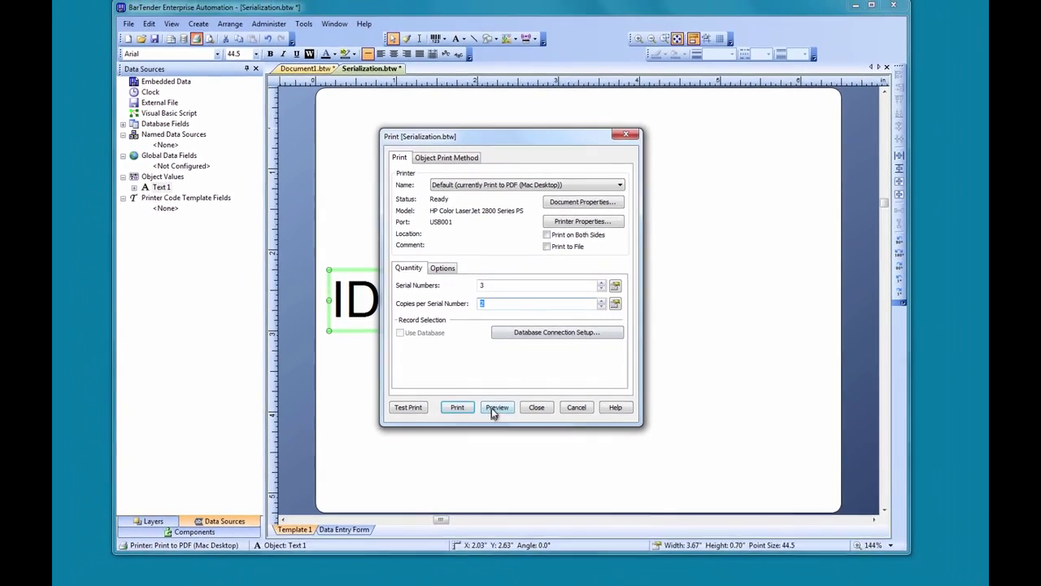
pyautogui.click(529, 432)
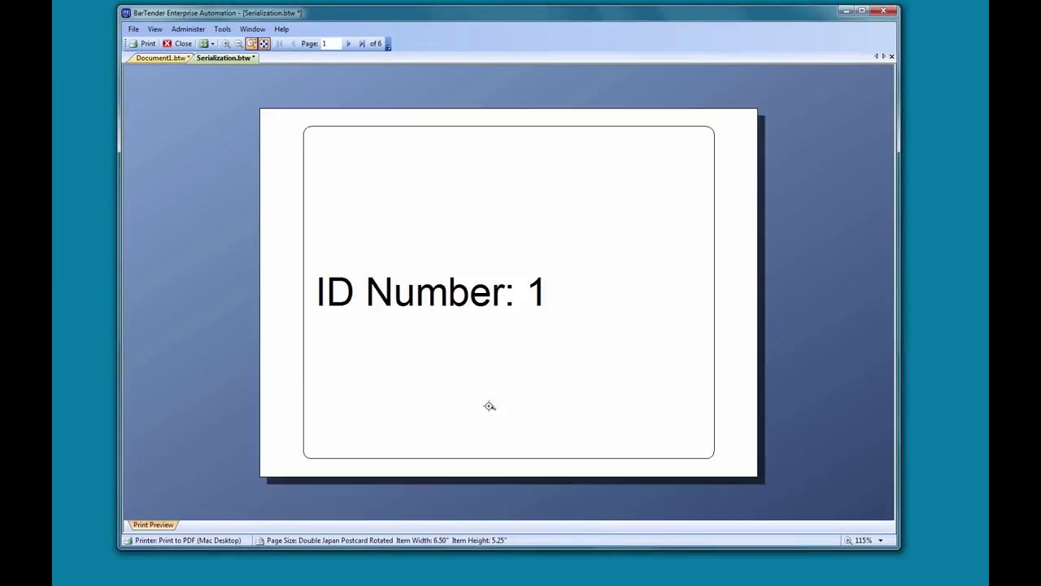
# Page through all six previewed labels to ID Number: 3, then return to Print settings.
pyautogui.click(349, 44)
pyautogui.click(349, 44)
pyautogui.click(349, 44)
pyautogui.click(349, 44)
pyautogui.click(349, 44)
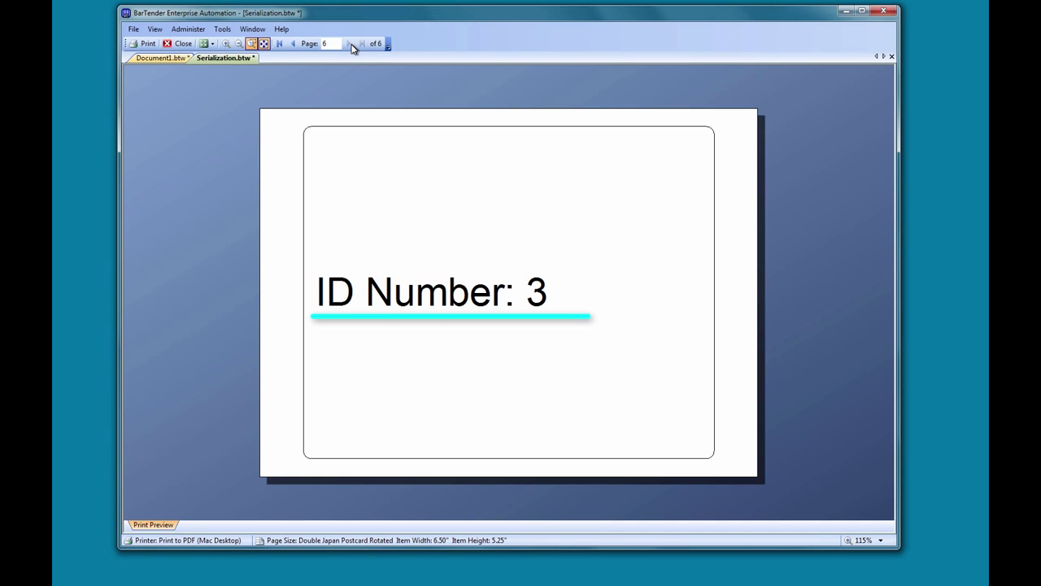
pyautogui.click(144, 43)
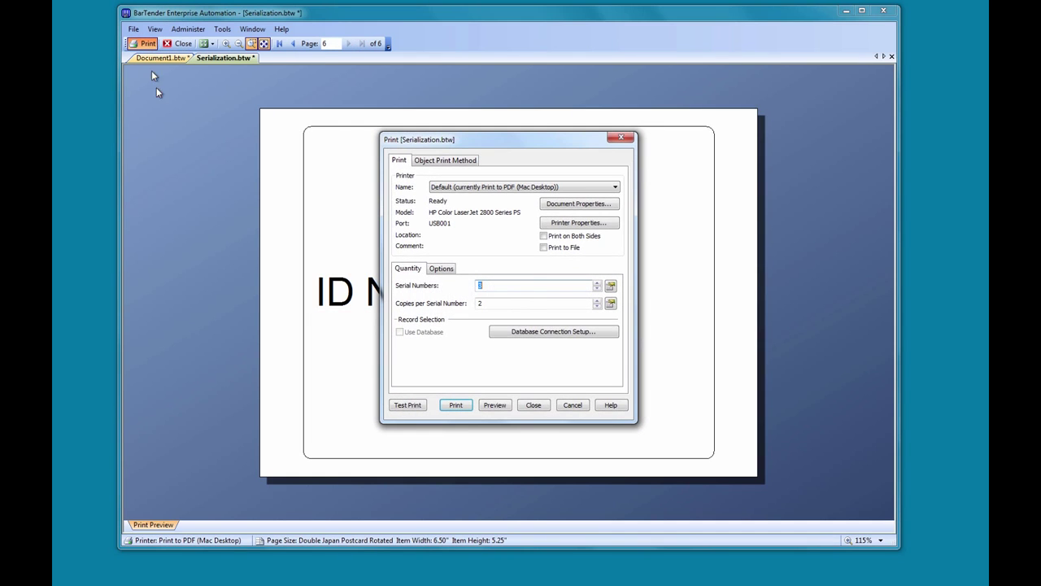
# Print the six labels, close Serialization.btw without saving, and browse TestDocs to open a document.
pyautogui.click(455, 404)
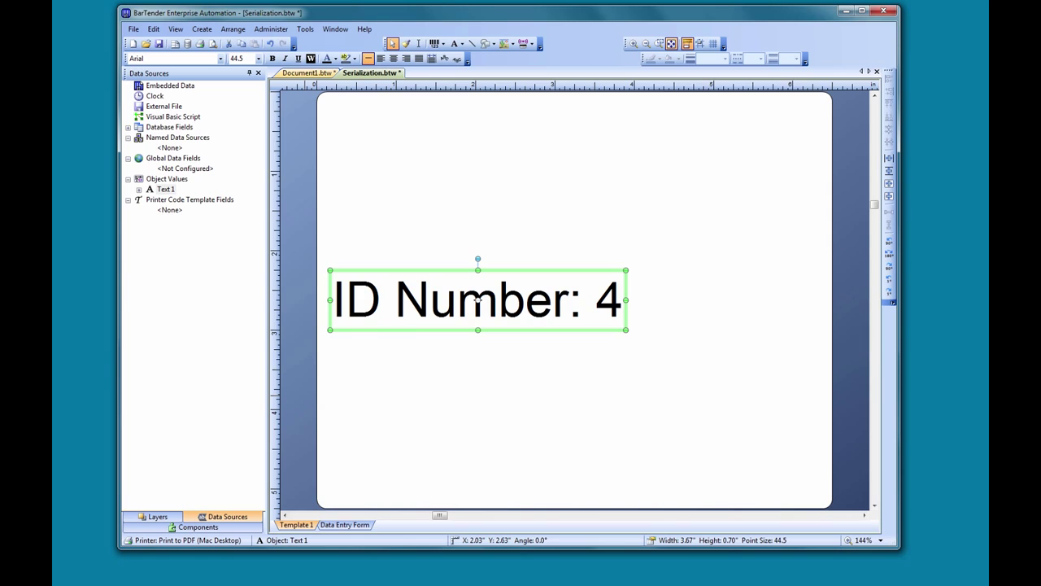
pyautogui.click(134, 30)
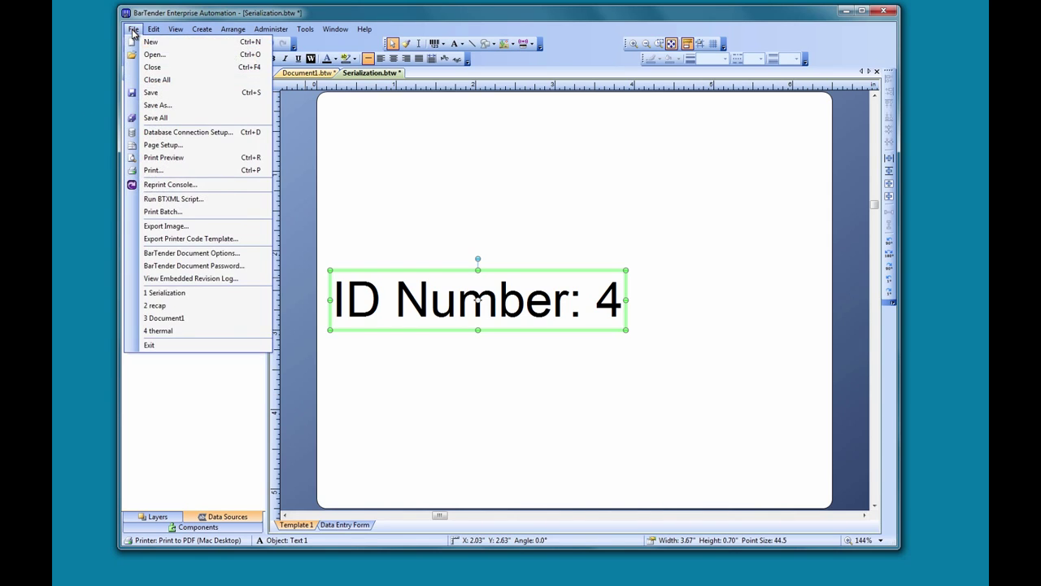
pyautogui.click(151, 68)
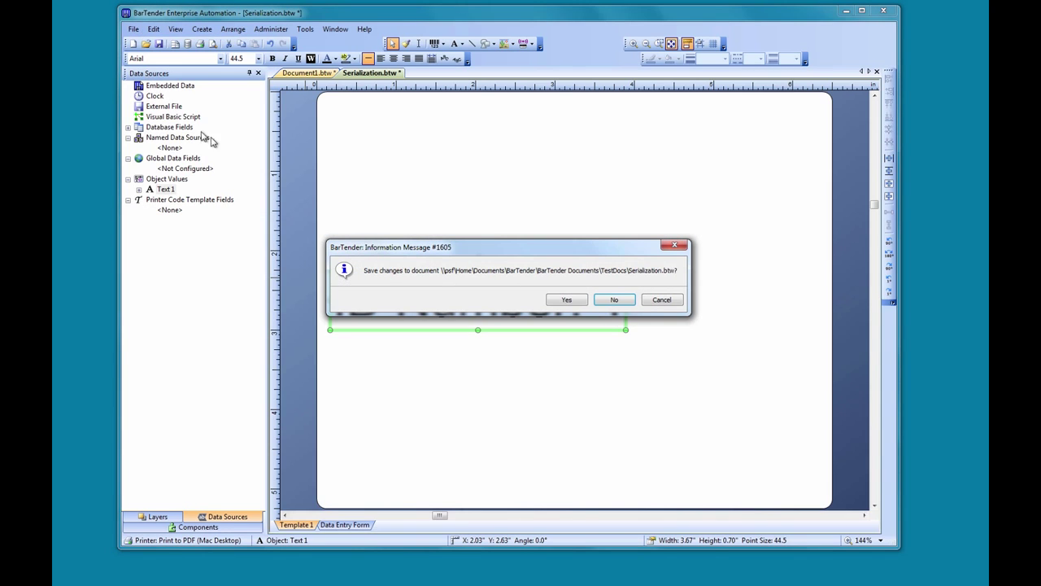
pyautogui.click(614, 300)
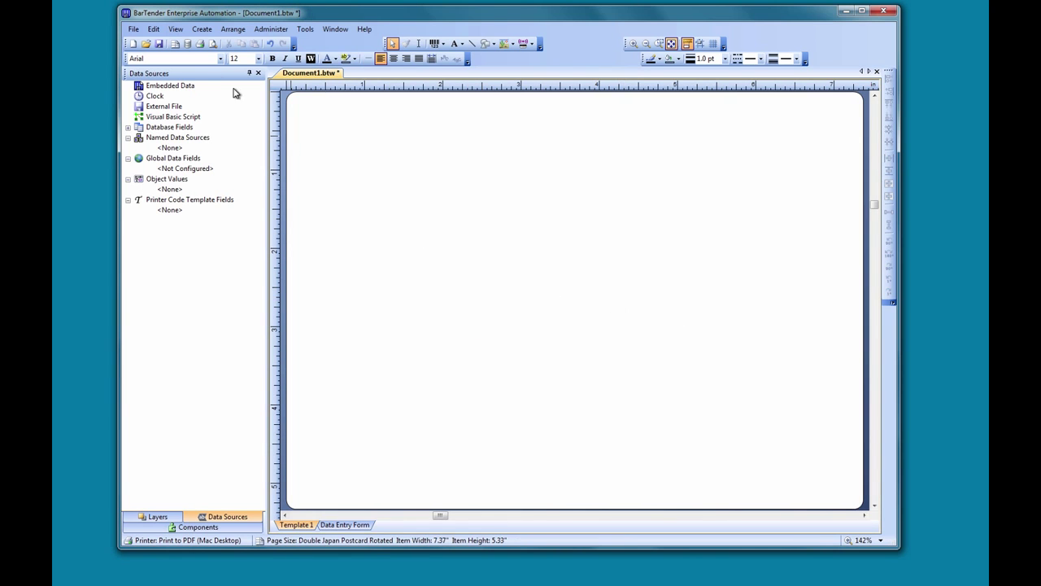
pyautogui.click(145, 46)
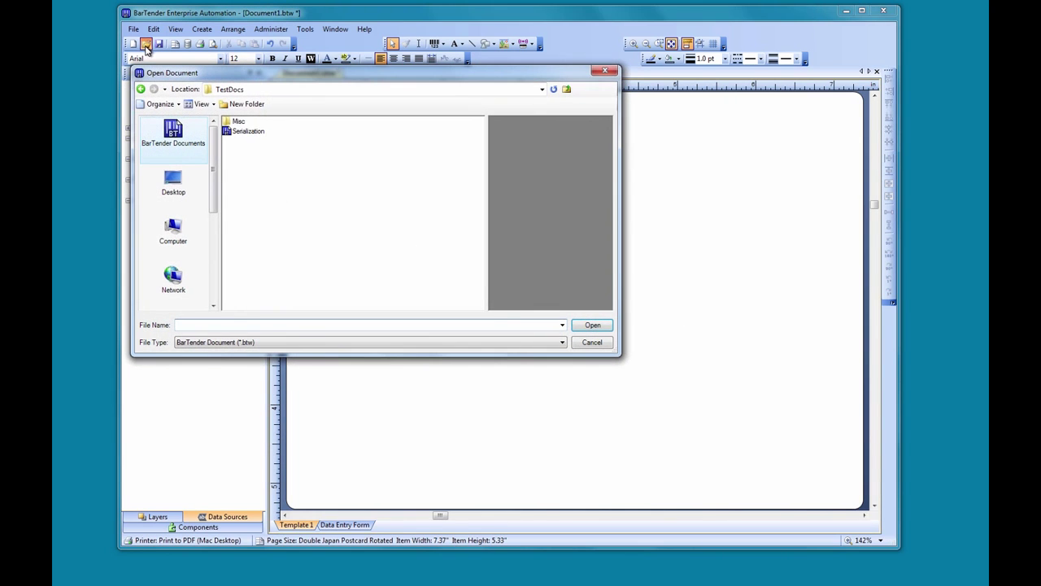
# Reopen Serialization.btw from TestDocs and print 3 serial numbers, advancing the label to ID Number: 4.
pyautogui.click(242, 132)
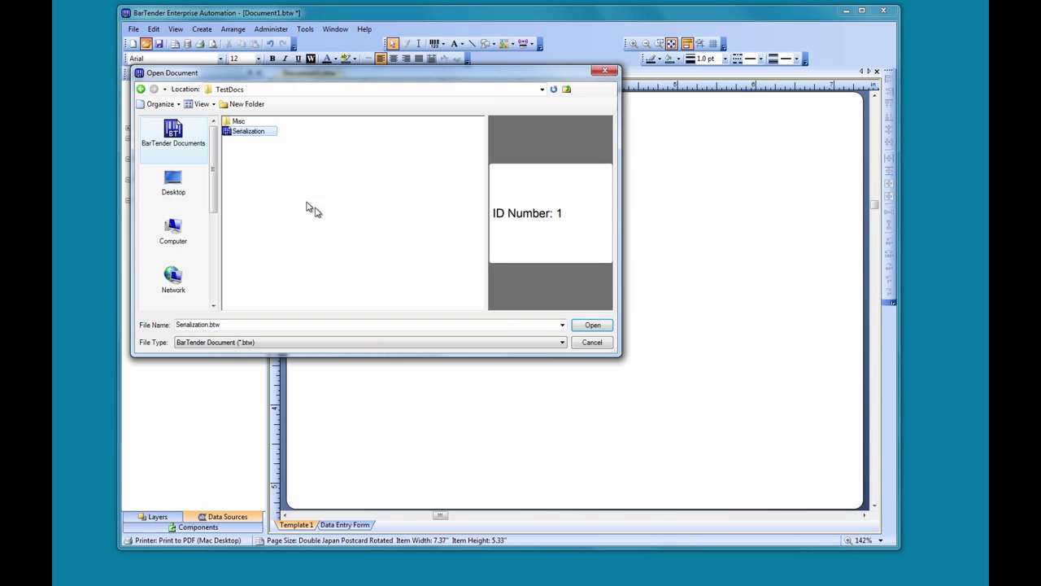
pyautogui.click(592, 325)
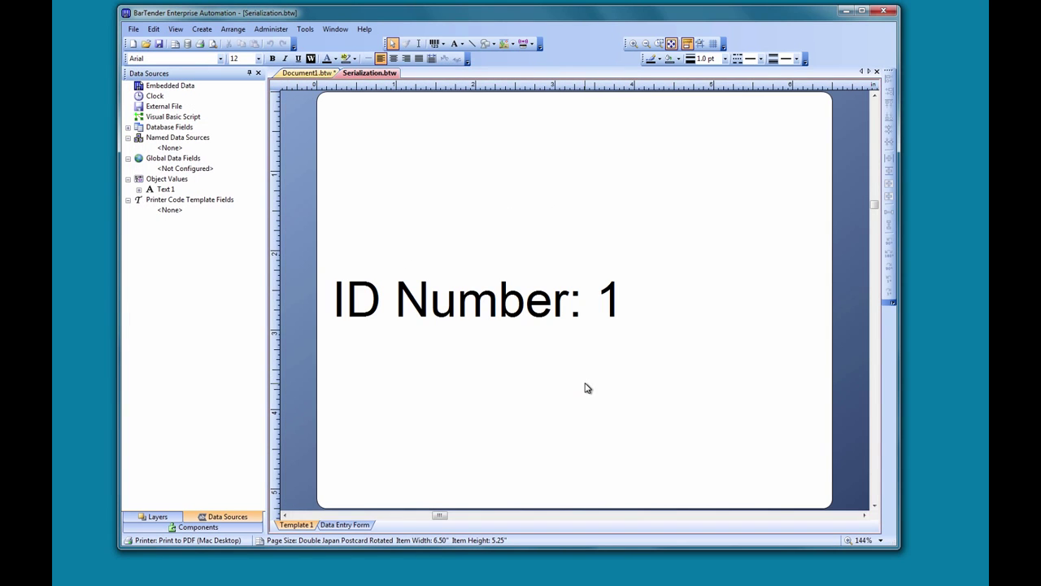
pyautogui.click(200, 44)
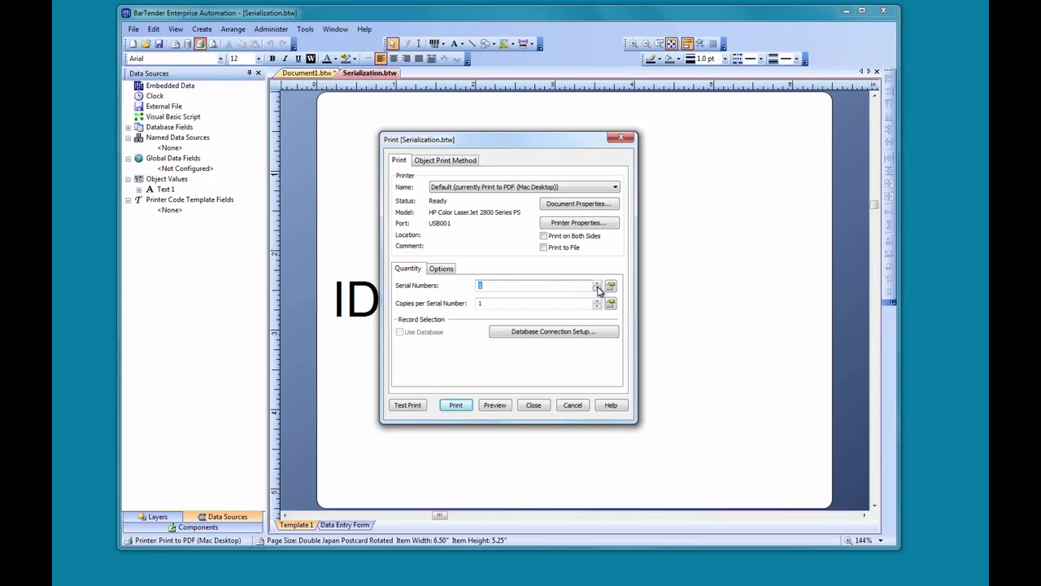
pyautogui.write('3')
pyautogui.press('Tab')
pyautogui.click(456, 404)
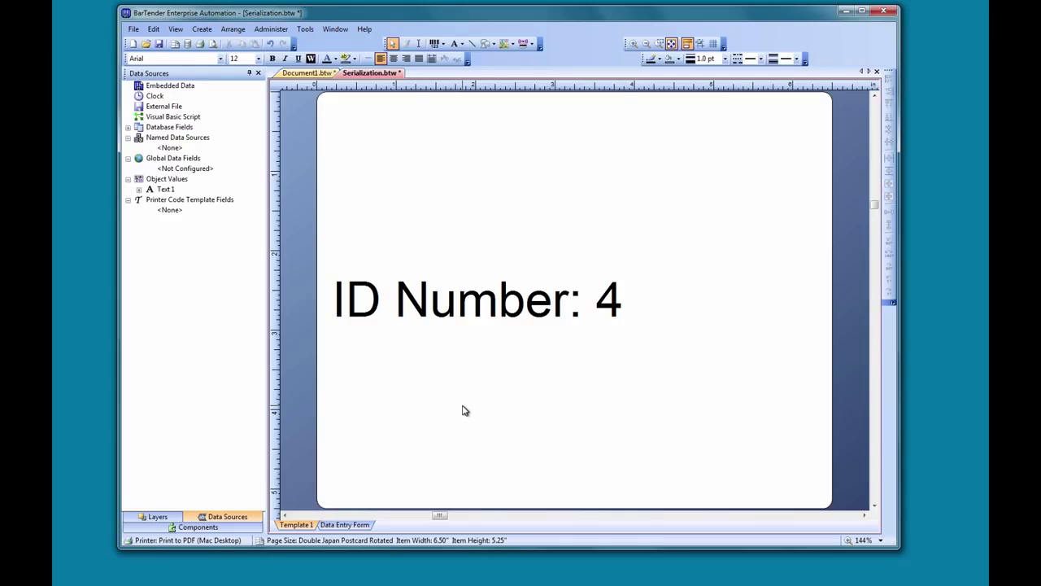
# Close Serialization.btw, saving its changes.
pyautogui.click(134, 30)
pyautogui.click(152, 67)
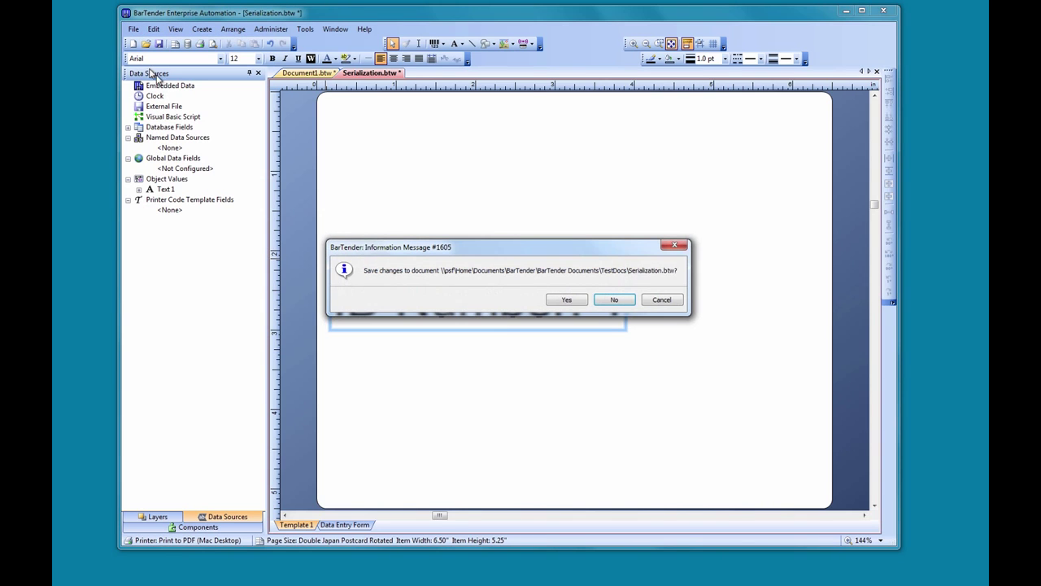
pyautogui.click(569, 300)
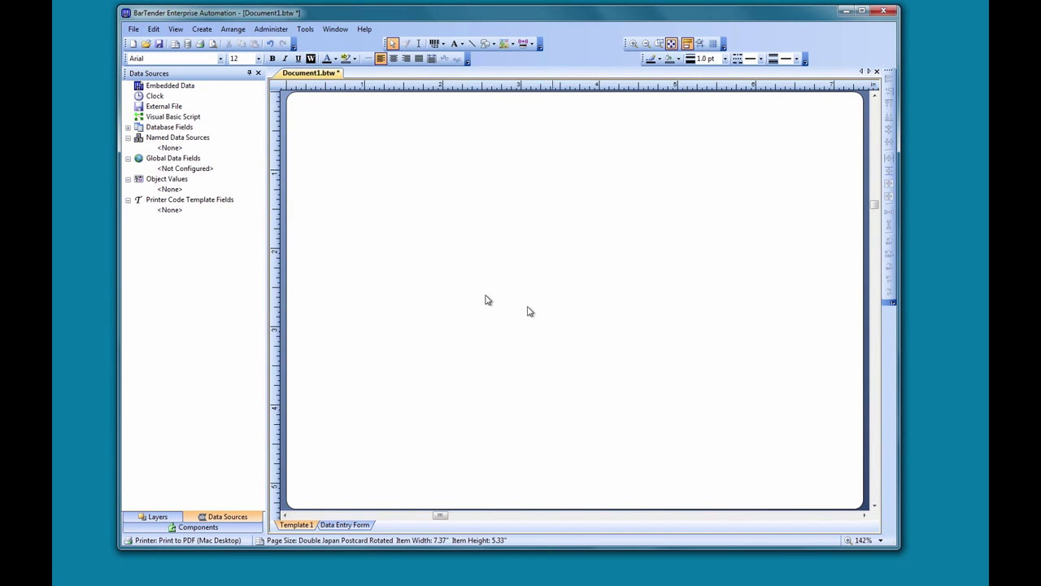
# Reopen Serialization.btw, now reading ID Number: 4, then switch to the blank Document1.
pyautogui.click(146, 44)
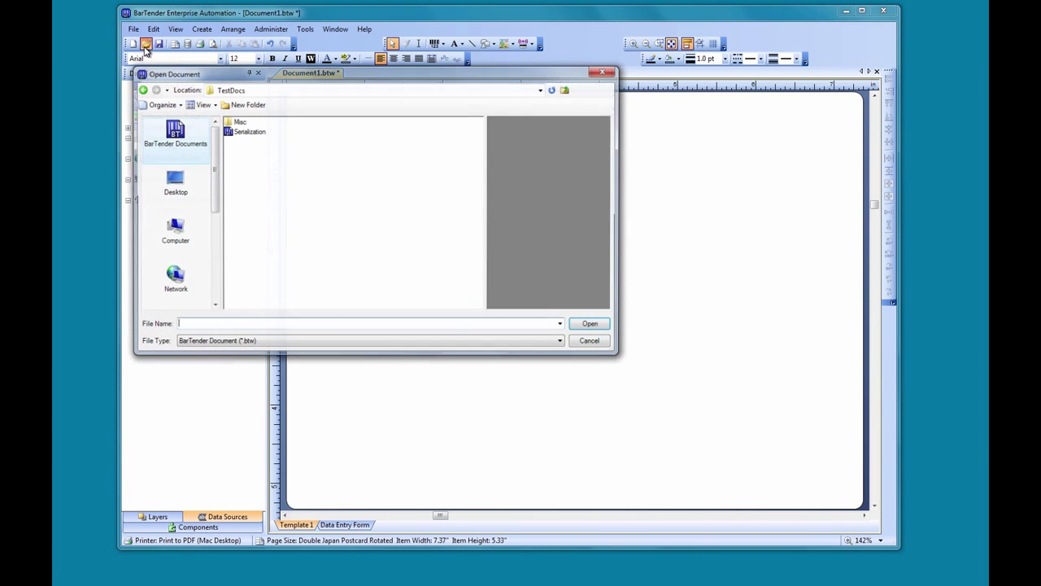
pyautogui.click(246, 133)
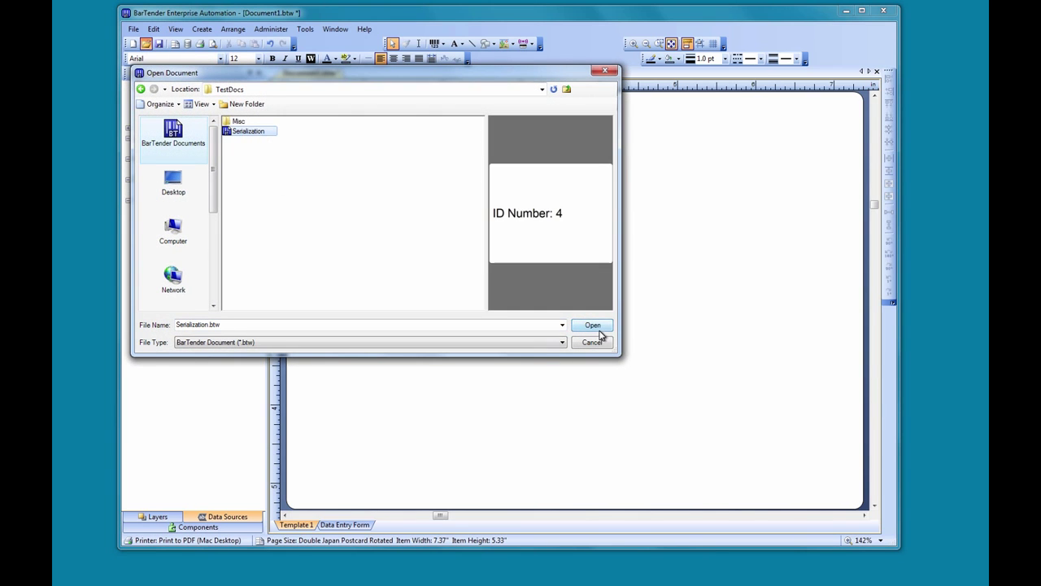
pyautogui.click(593, 326)
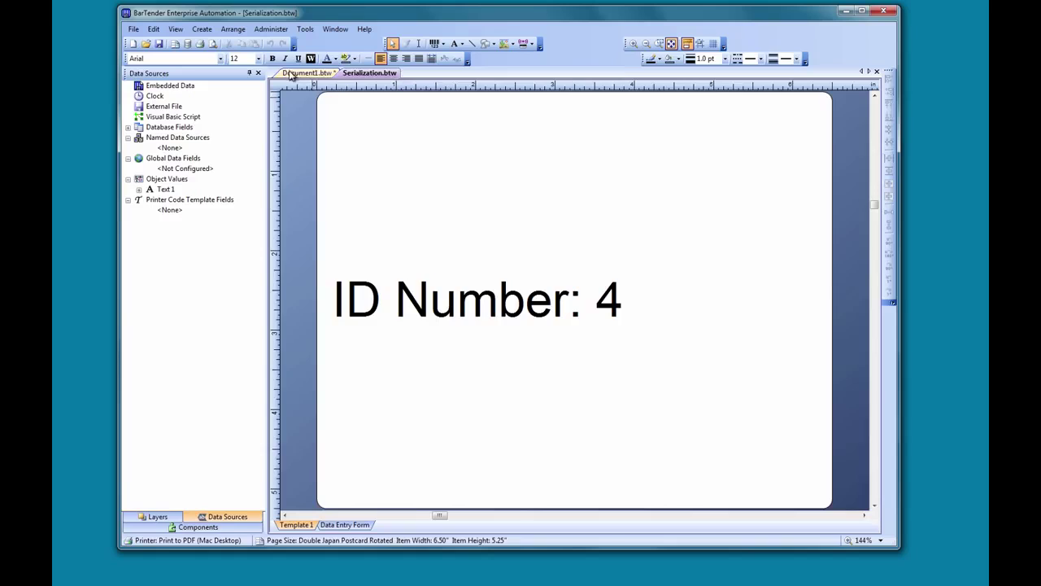
pyautogui.click(292, 74)
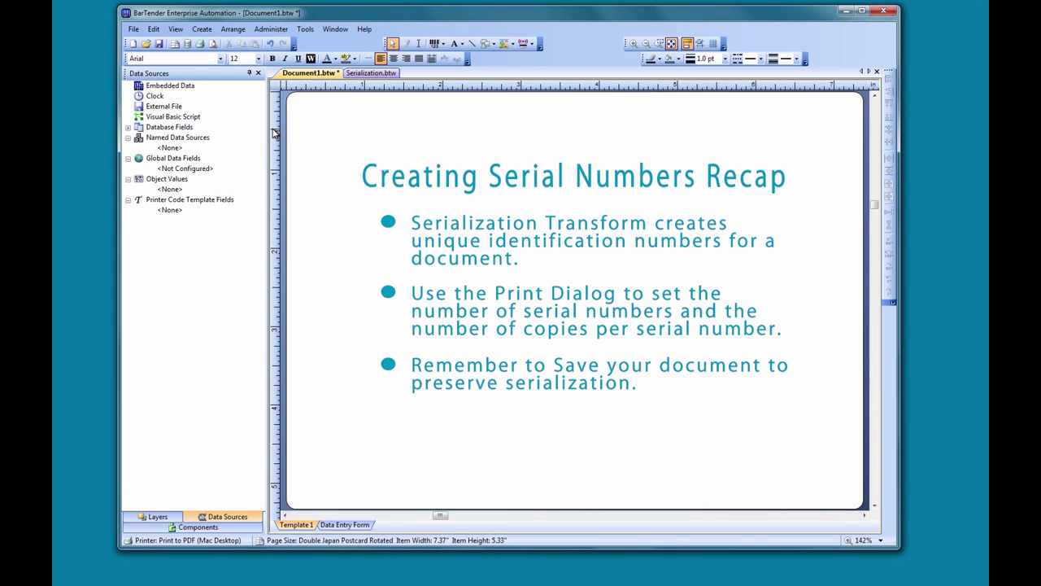
# Show the Help menu's resources, including Training Videos, for Document1.btw.
pyautogui.click(365, 29)
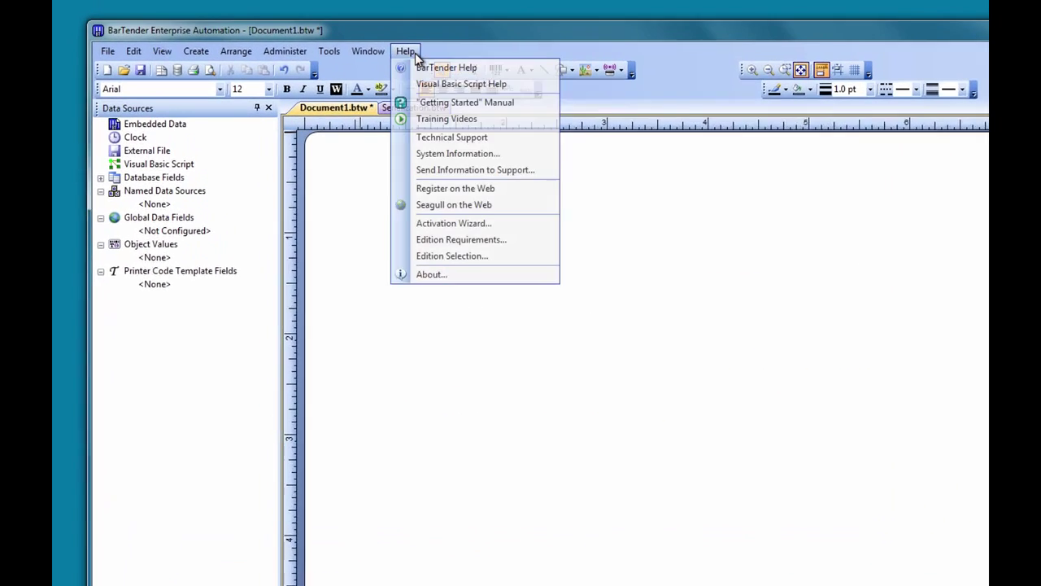